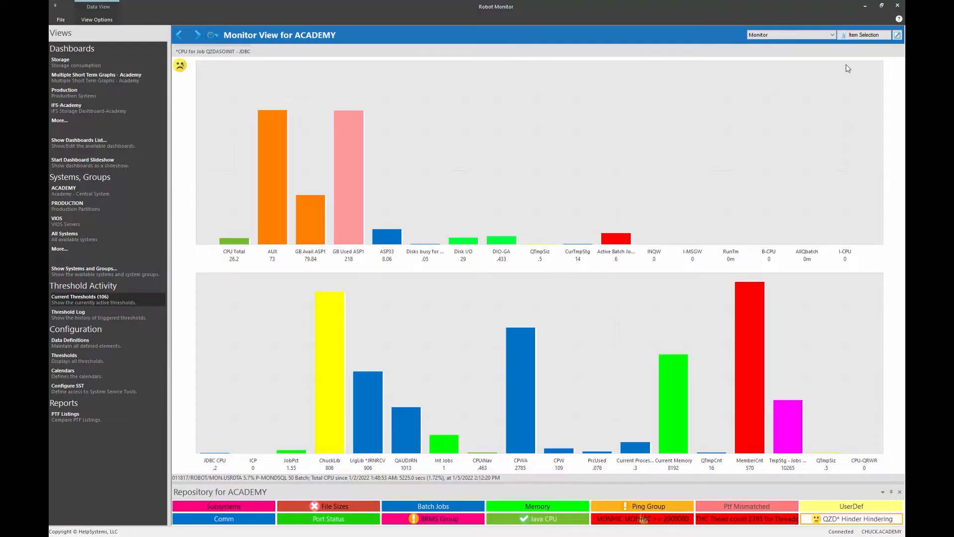
# - Open the Item Selection panel to list items such as Active Batch Jobs and ASP Busy
pyautogui.click(860, 35)
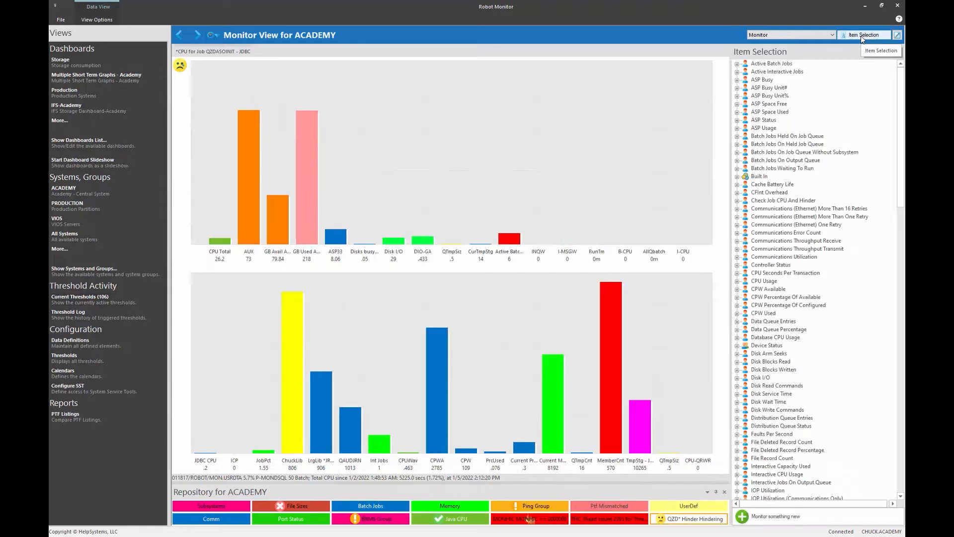
# - Start a new monitor definition with Filter Job Performance and Monitor Type CPU Usage
pyautogui.click(772, 522)
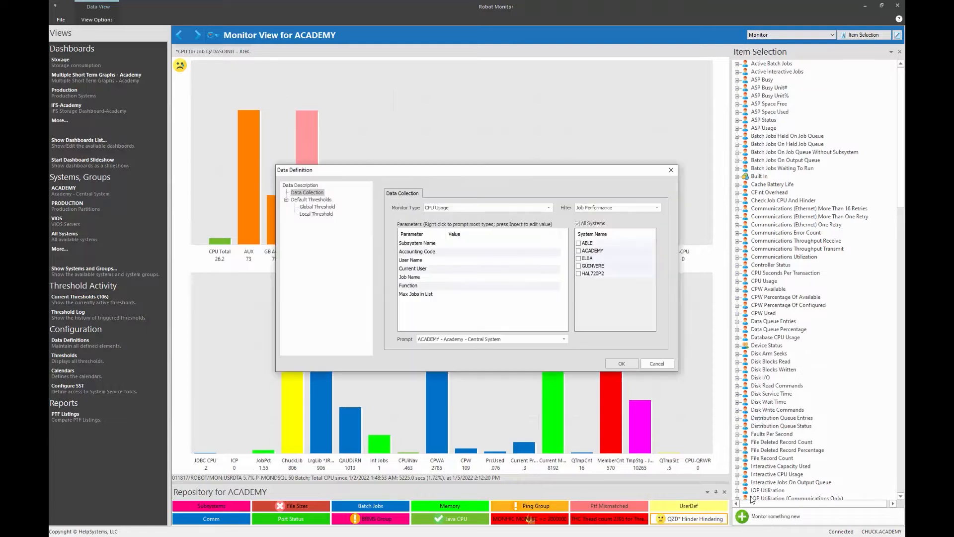
pyautogui.click(606, 207)
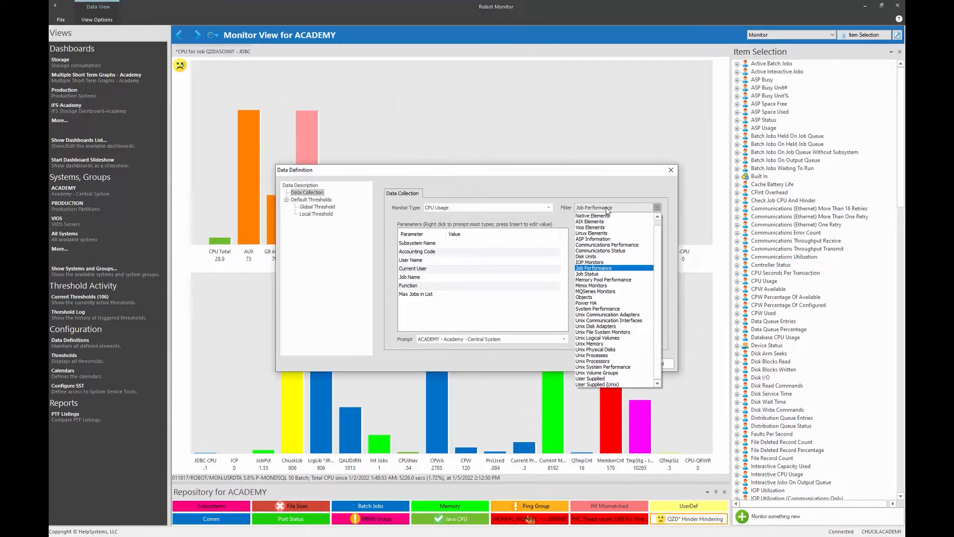
pyautogui.click(592, 269)
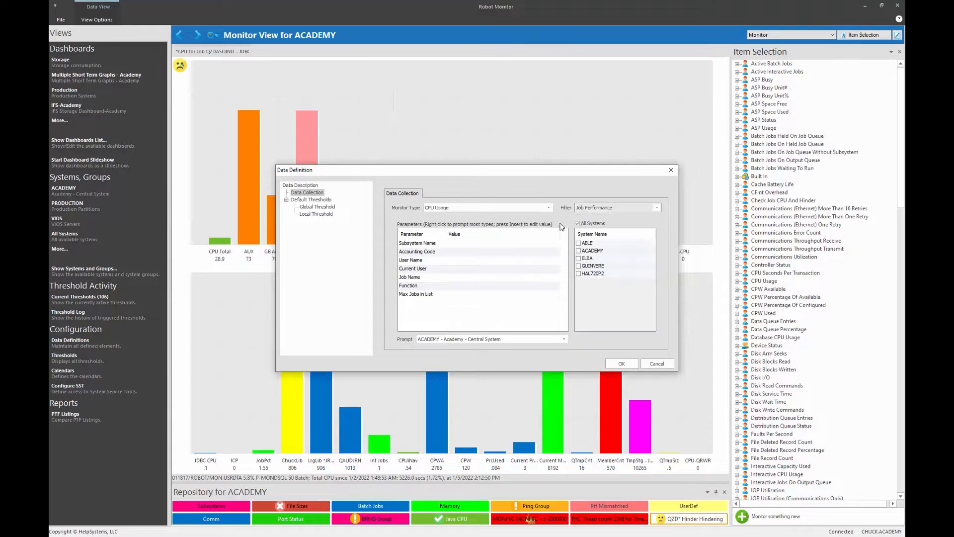
pyautogui.click(549, 208)
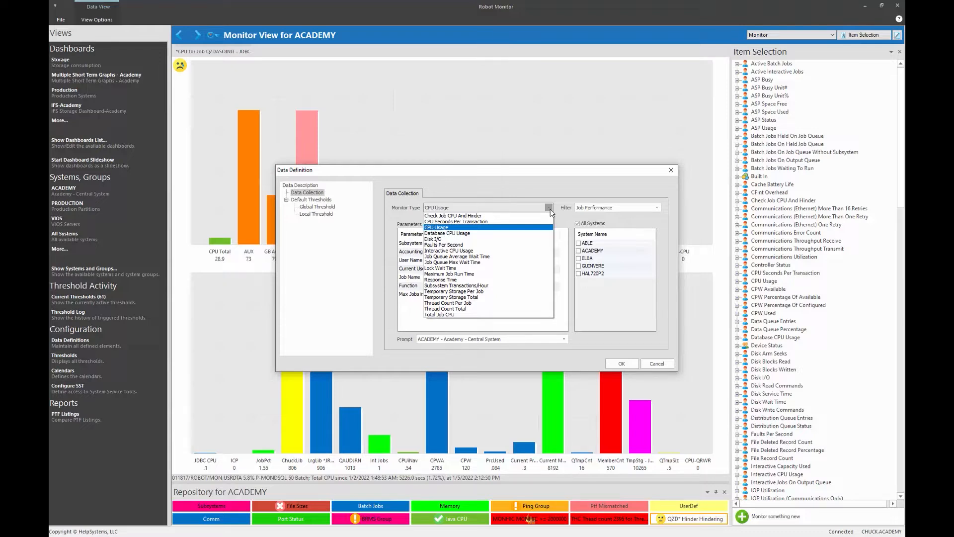
pyautogui.click(457, 228)
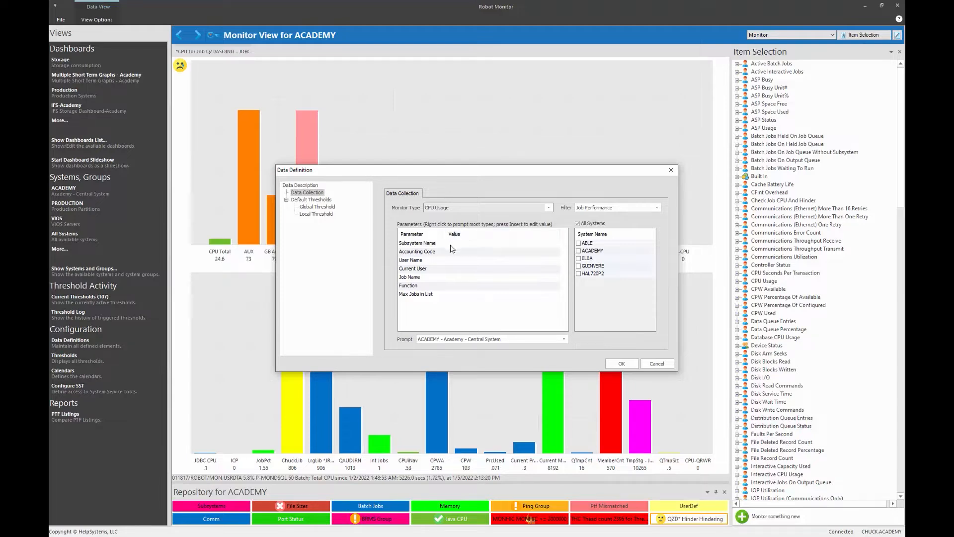
# - Set the Subsystem Name to QUSRWRK and the Job Name to QZDASOINIT
pyautogui.rightClick(450, 245)
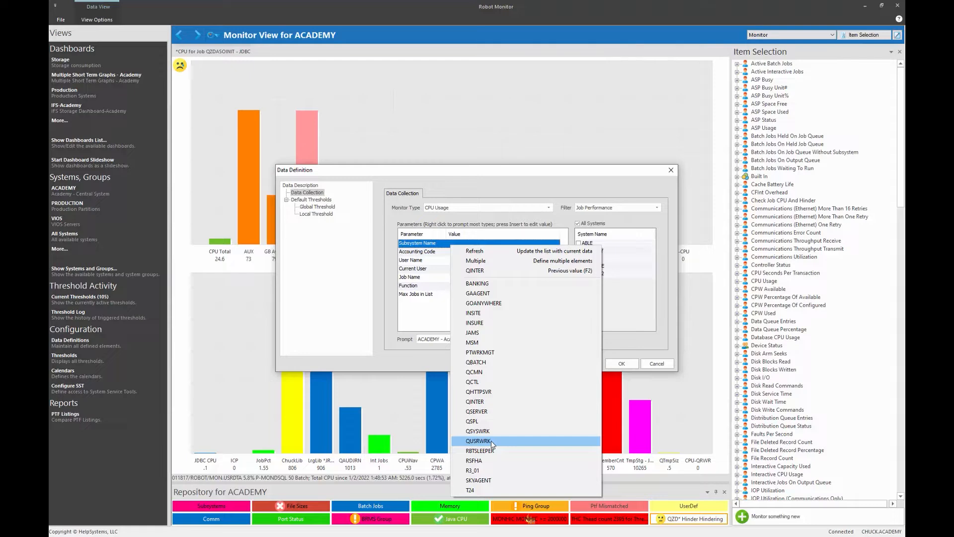
pyautogui.click(491, 440)
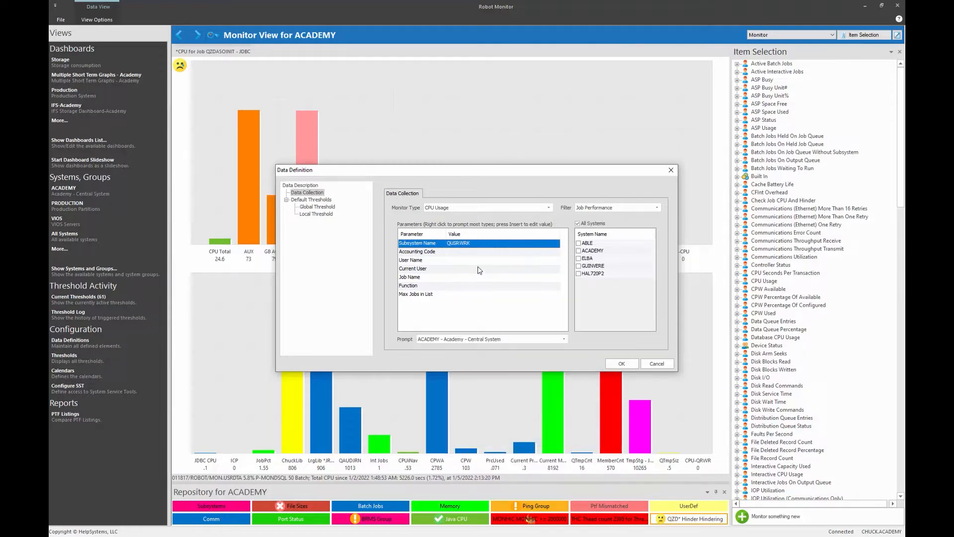
pyautogui.rightClick(454, 276)
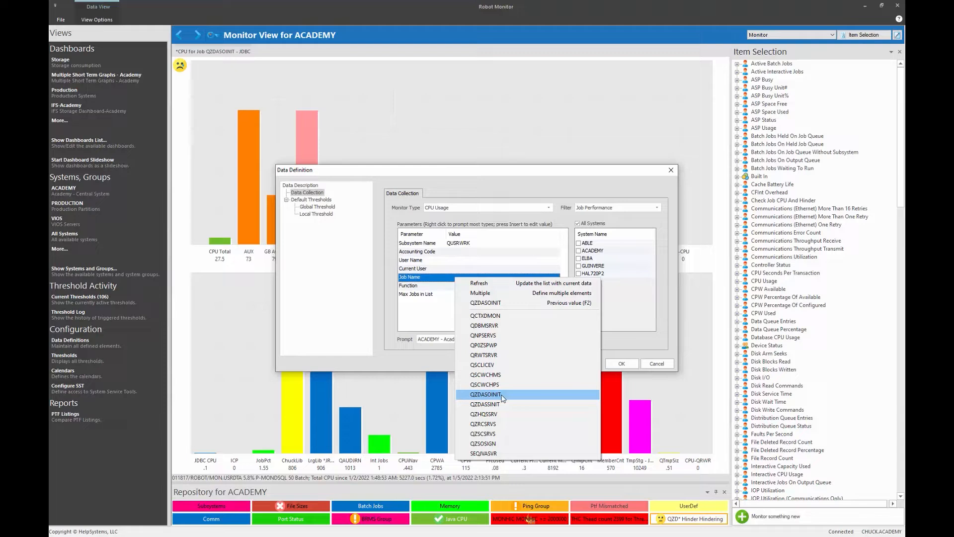
pyautogui.click(500, 395)
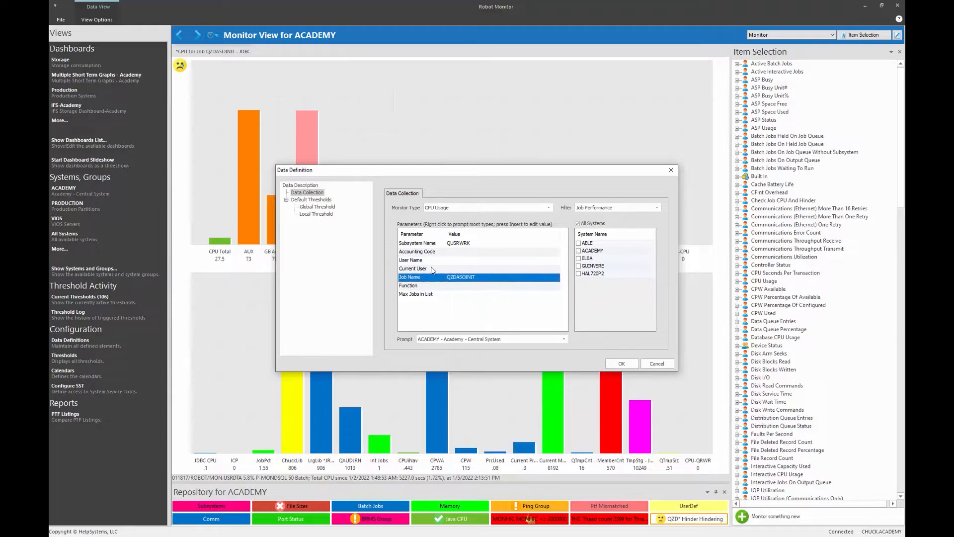
# - Shorten the job name to a * generic value, restore QZDASOINIT, then cancel the definition
pyautogui.click(476, 278)
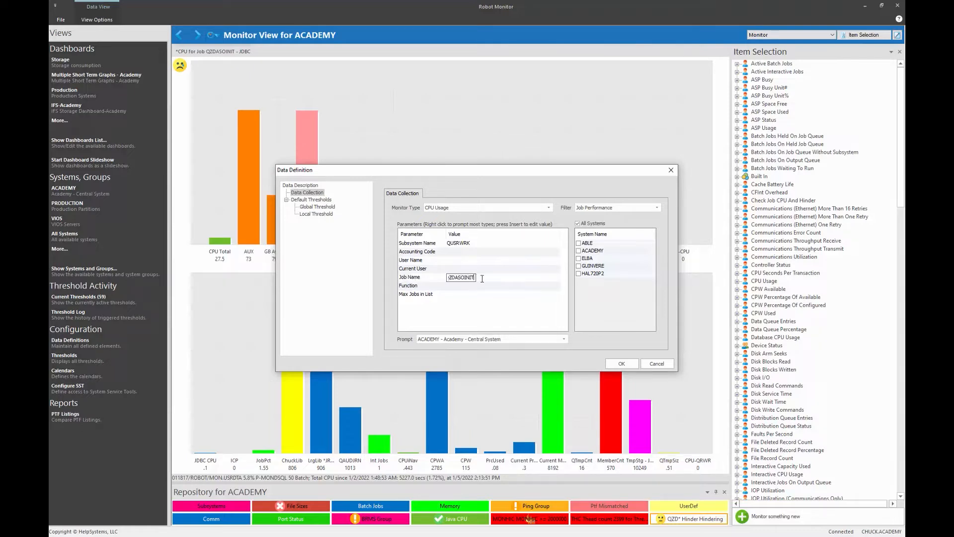
pyautogui.press('BackSpace')
pyautogui.press('BackSpace')
pyautogui.press('BackSpace')
pyautogui.press('BackSpace')
pyautogui.press('BackSpace')
pyautogui.press('BackSpace')
pyautogui.write('*')
pyautogui.press('BackSpace')
pyautogui.press('Return')
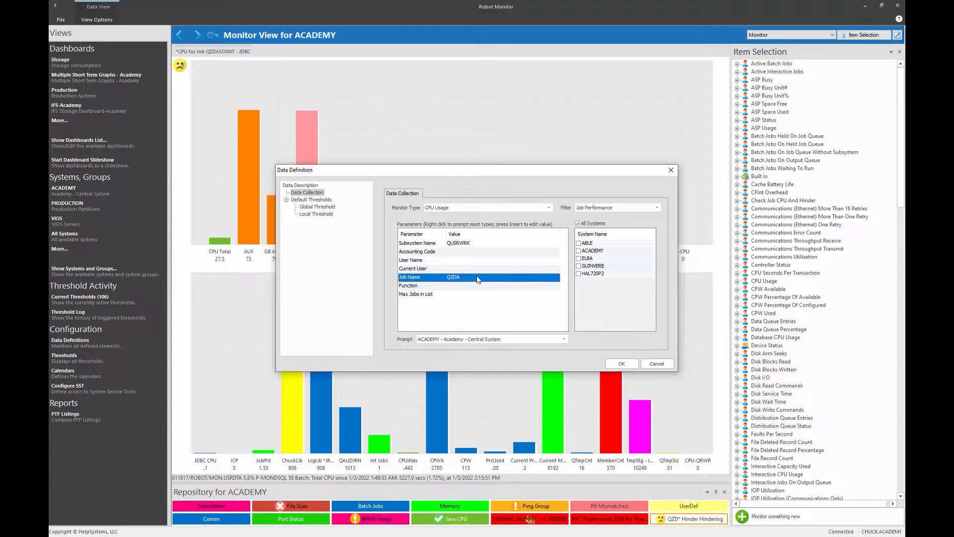
pyautogui.rightClick(476, 276)
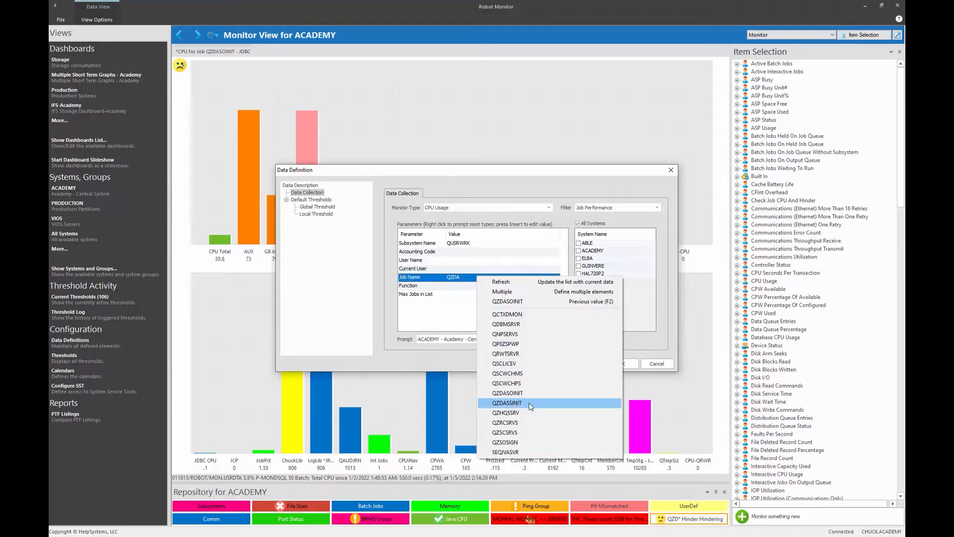
pyautogui.click(512, 302)
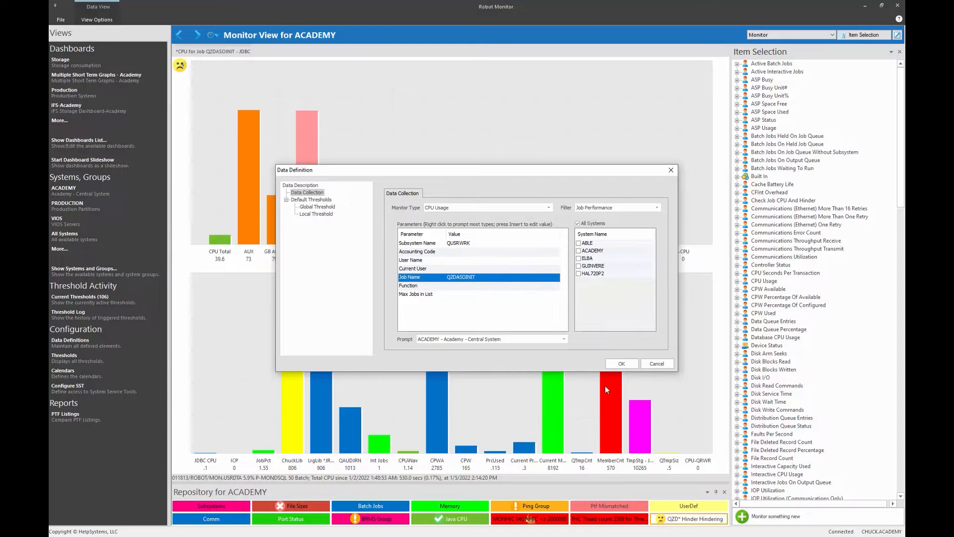
pyautogui.click(656, 364)
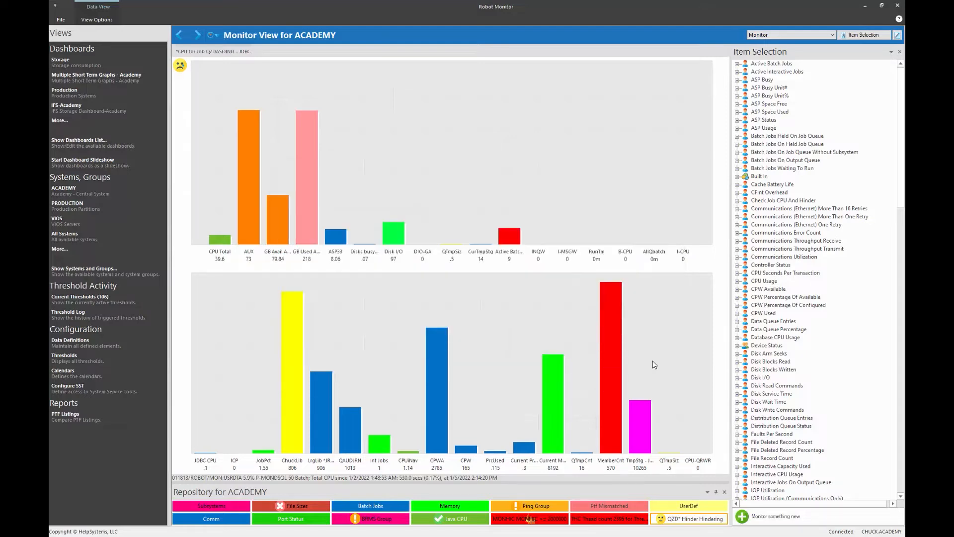
# - Review the '*CPU for Job QZDASOINIT - JDBC' description and 30/50 global thresholds, then cancel
pyautogui.click(737, 282)
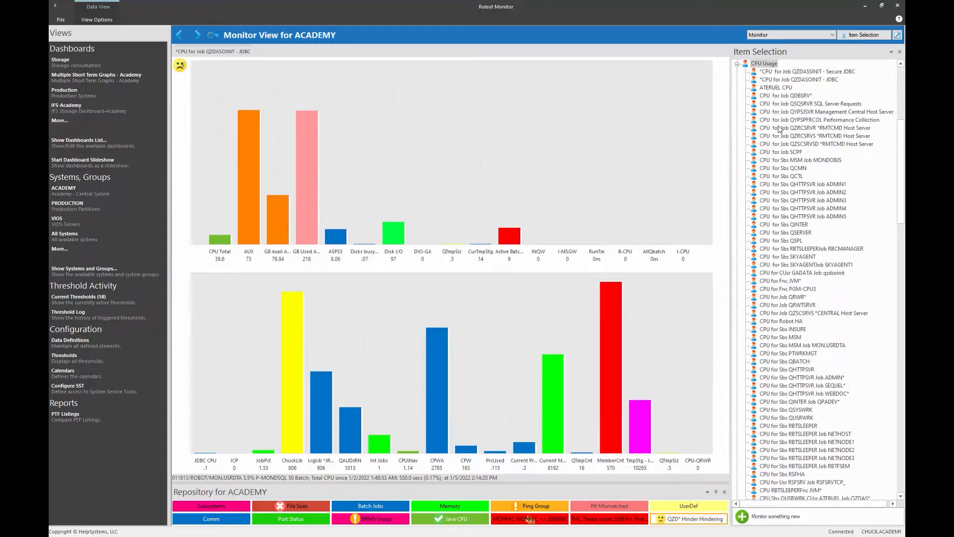
pyautogui.click(788, 80)
pyautogui.rightClick(789, 81)
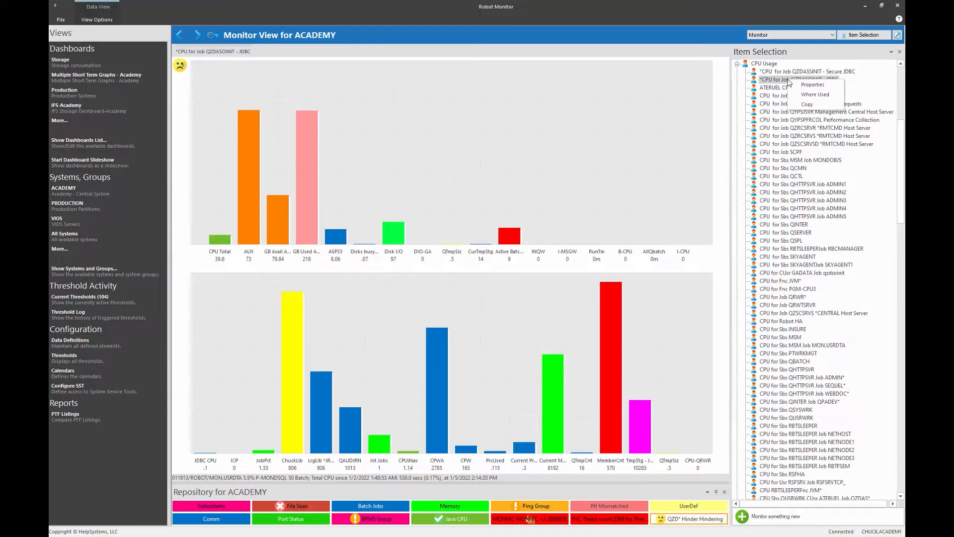
pyautogui.click(801, 85)
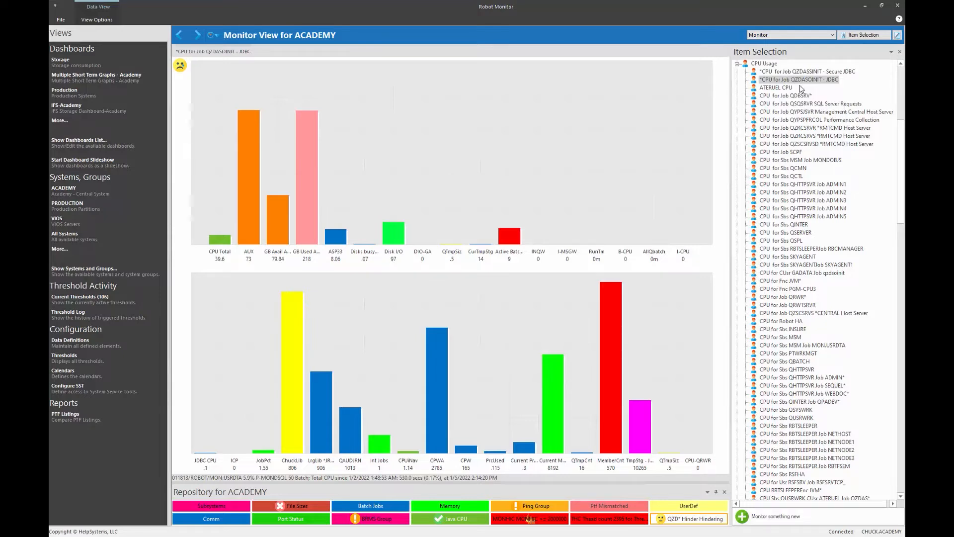
pyautogui.moveTo(478, 220); pyautogui.dragTo(447, 222)
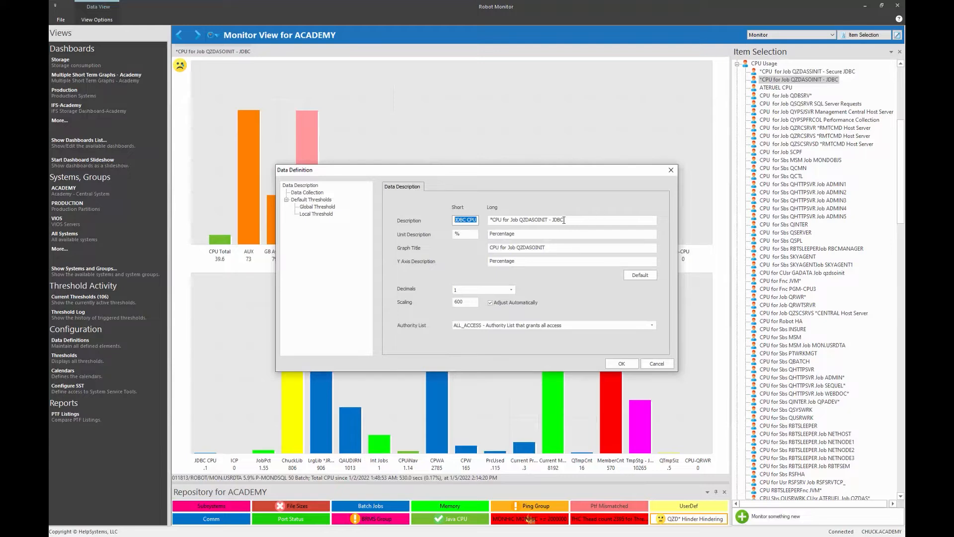
pyautogui.moveTo(566, 220); pyautogui.dragTo(482, 223)
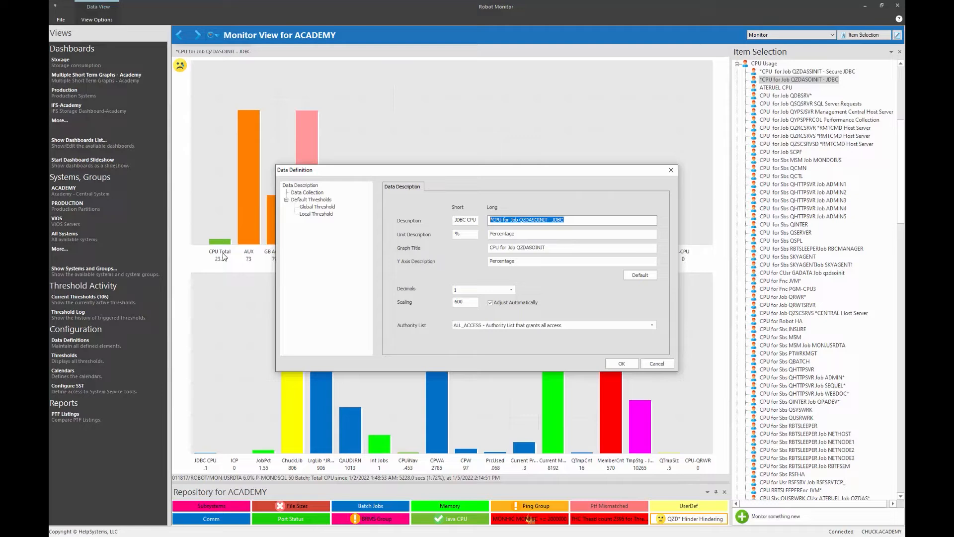
pyautogui.click(308, 207)
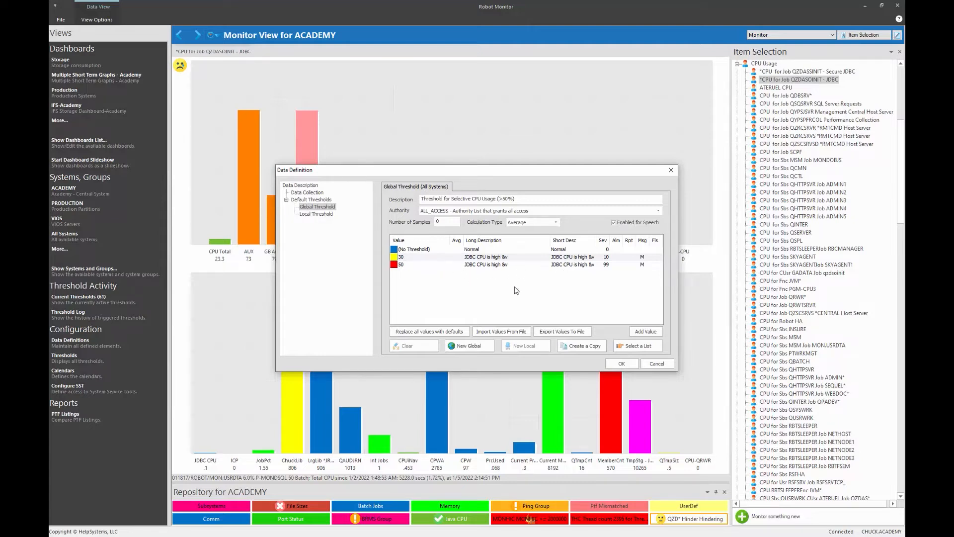
pyautogui.click(656, 363)
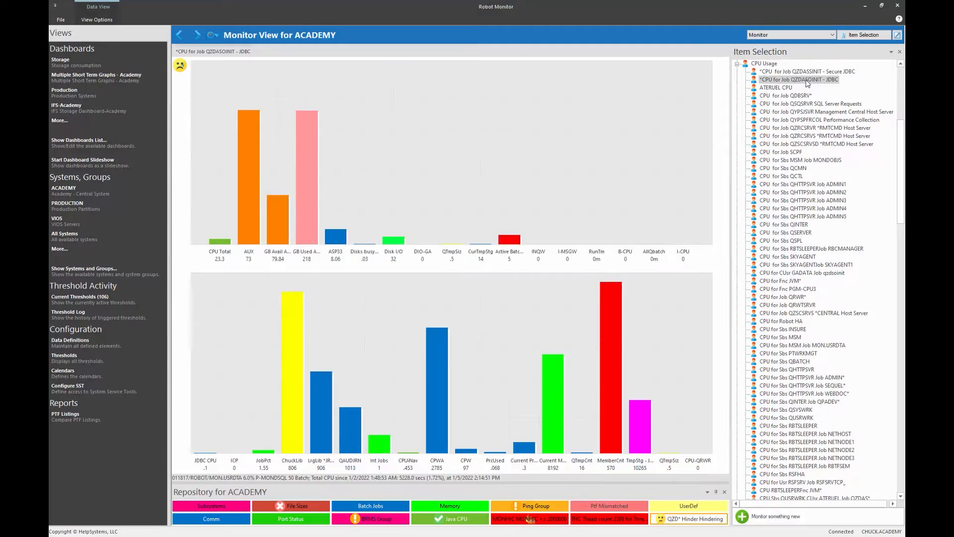
# - Add the QZDASOINIT JDBC CPU item to the charts and switch to Run SQL Scripts
pyautogui.moveTo(807, 83); pyautogui.dragTo(775, 80)
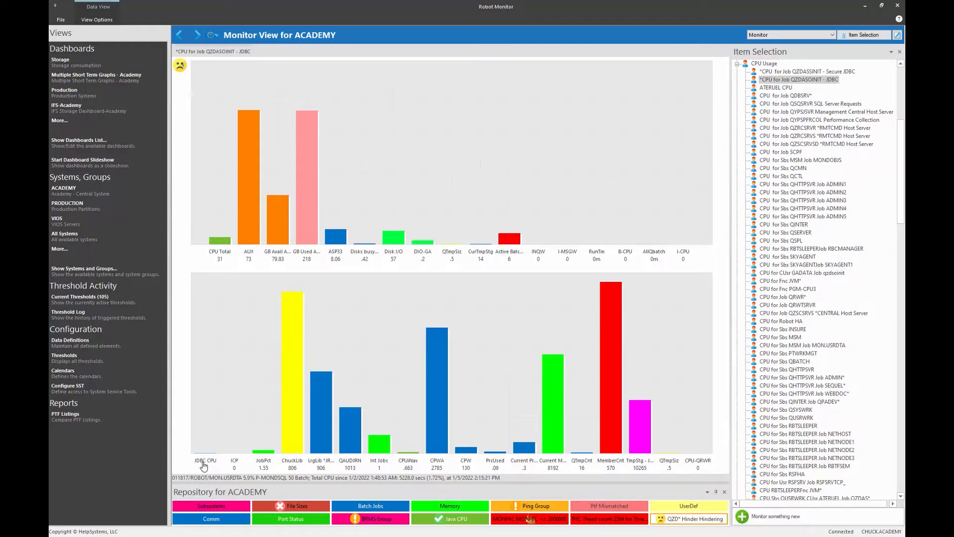
pyautogui.moveTo(203, 466)
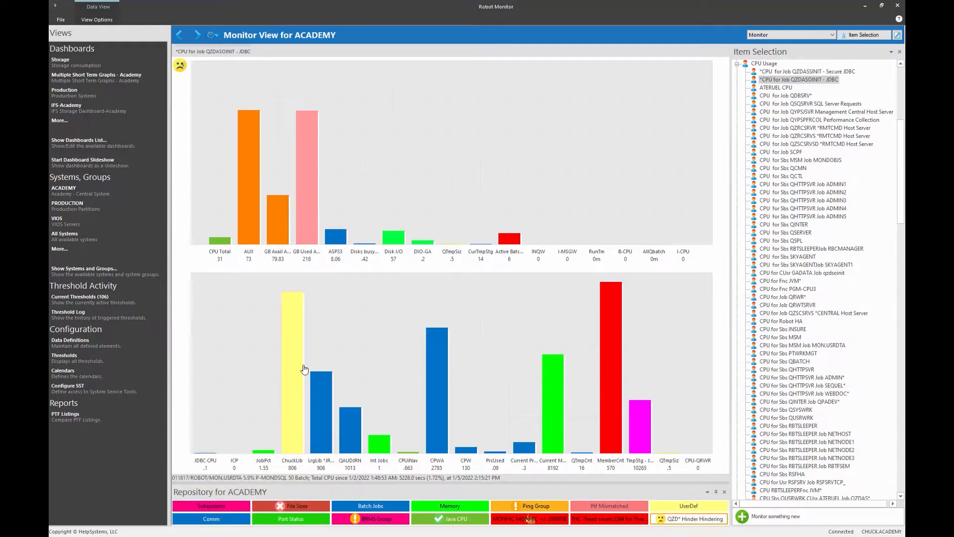
pyautogui.hotkey('alt', 'Tab')
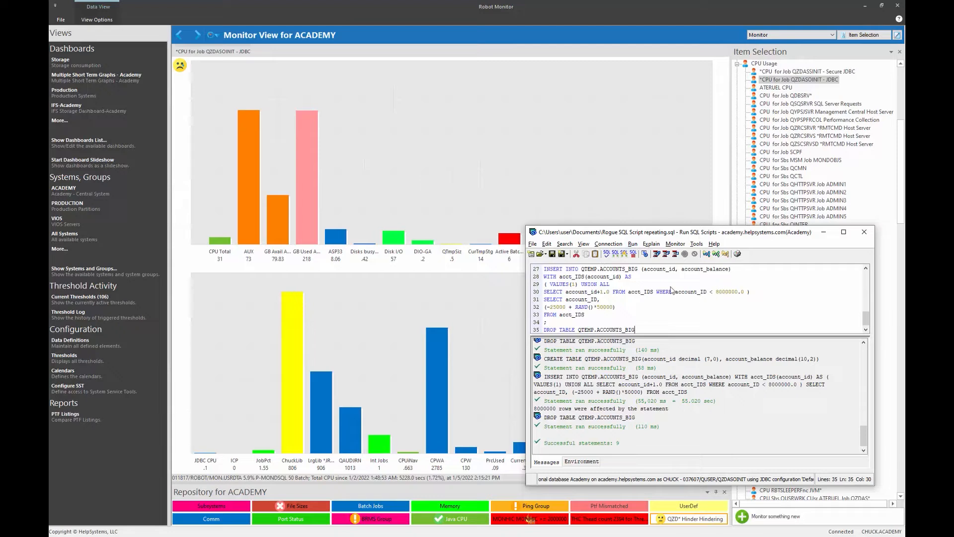
# - Execute the whole ACCOUNTS_BIG script with Run > All
pyautogui.click(633, 243)
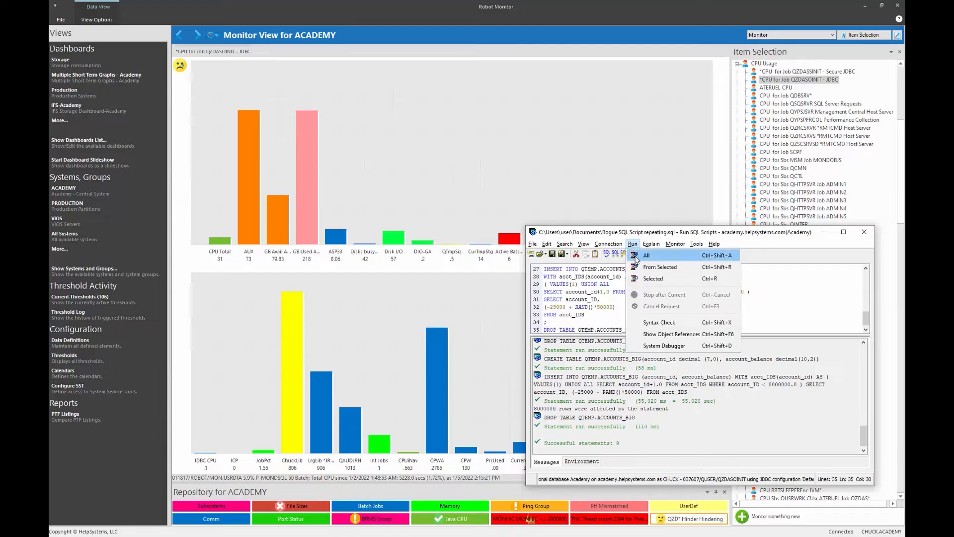
pyautogui.click(636, 257)
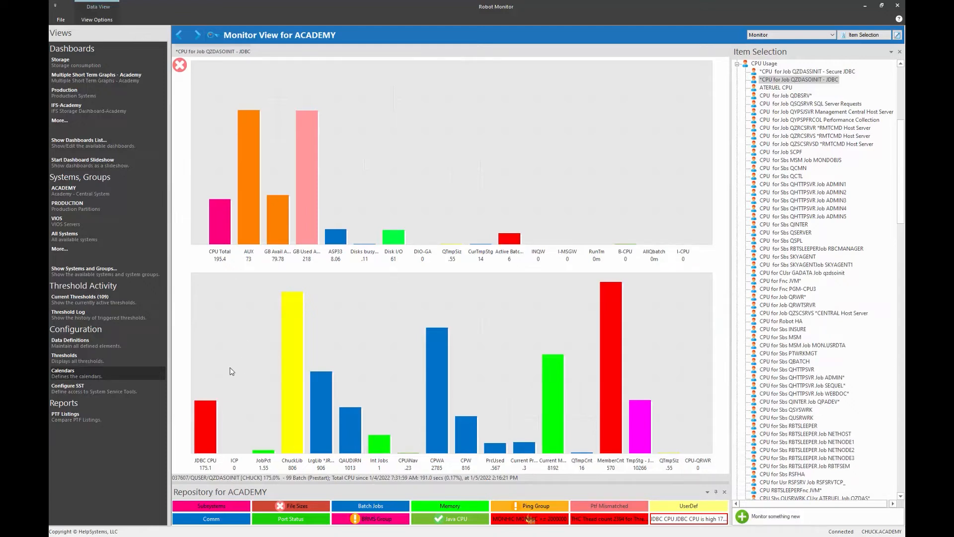
# - Show details for the JDBC CPU bar and Work with the top QZDASOINIT job 037607
pyautogui.rightClick(204, 431)
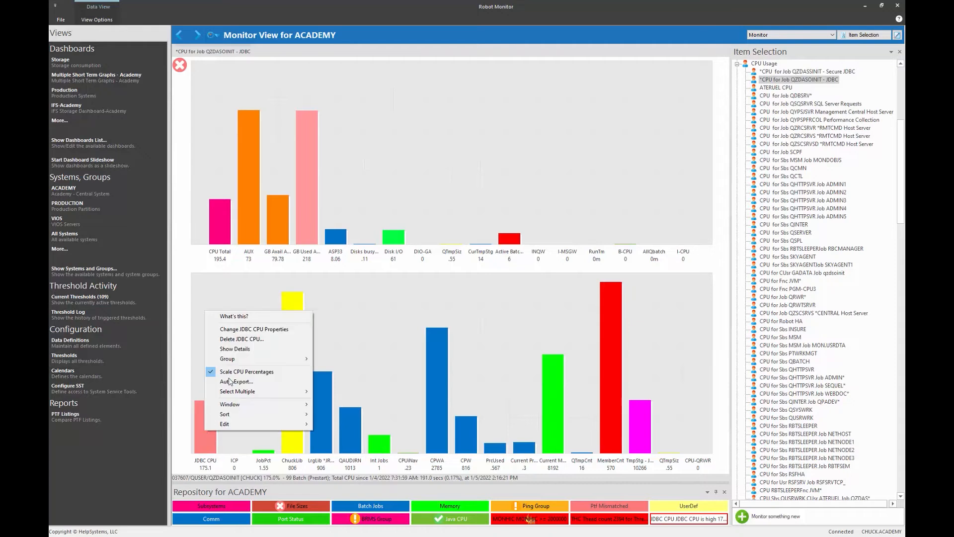
pyautogui.click(243, 350)
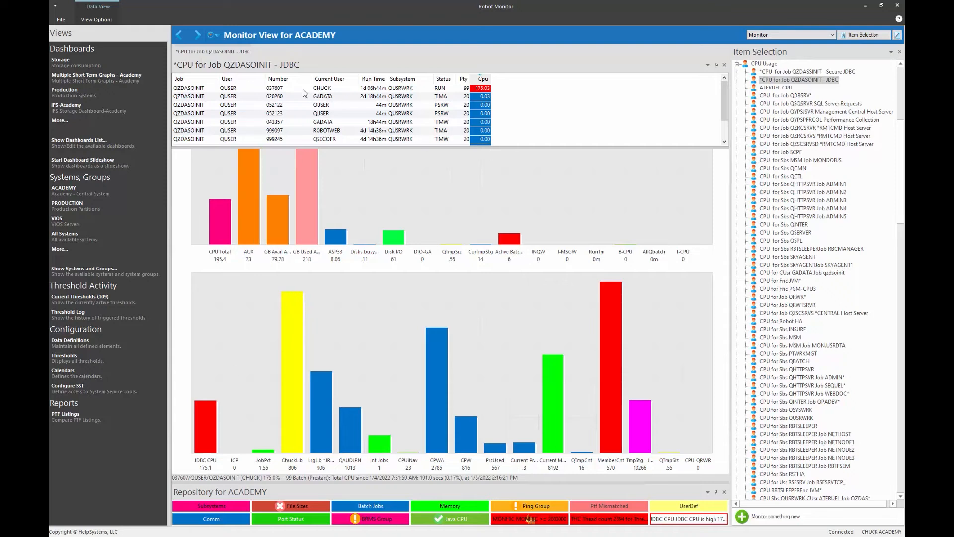
pyautogui.click(325, 90)
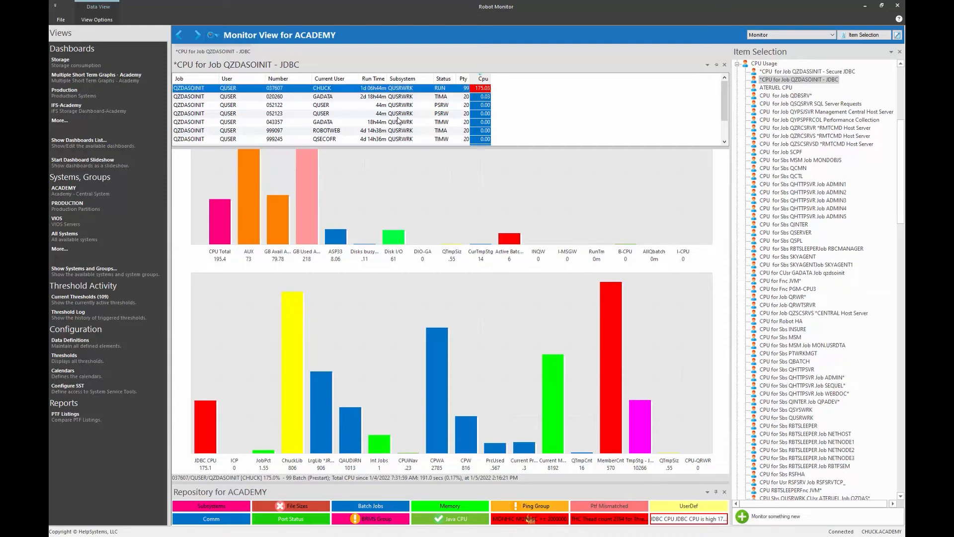
pyautogui.rightClick(333, 89)
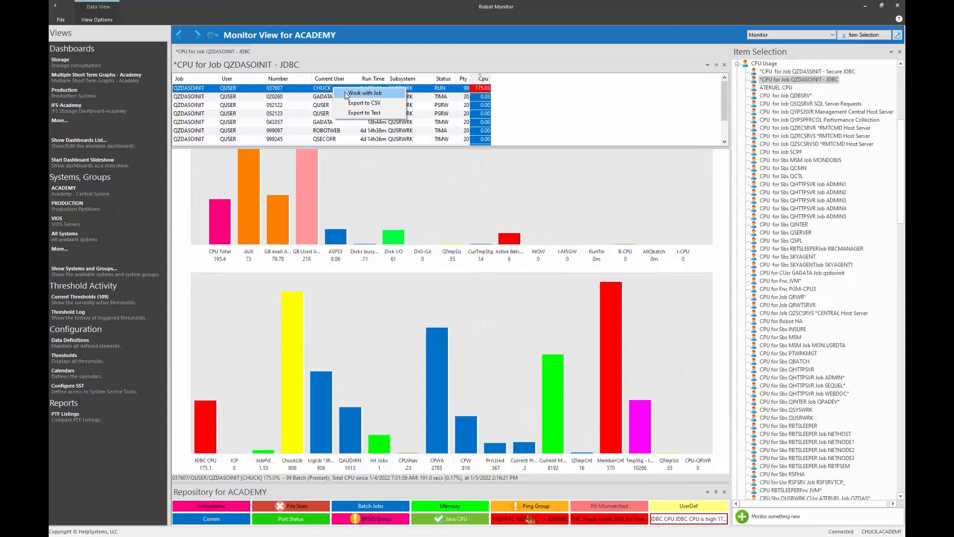
pyautogui.click(346, 94)
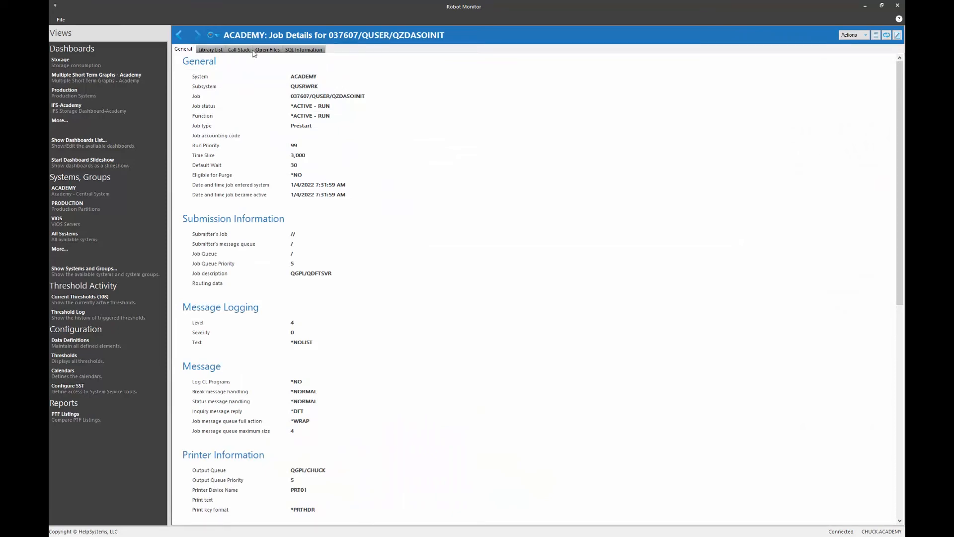
# - Check the job's SQL Information and joblog, then go back to the ACADEMY Monitor View
pyautogui.click(301, 50)
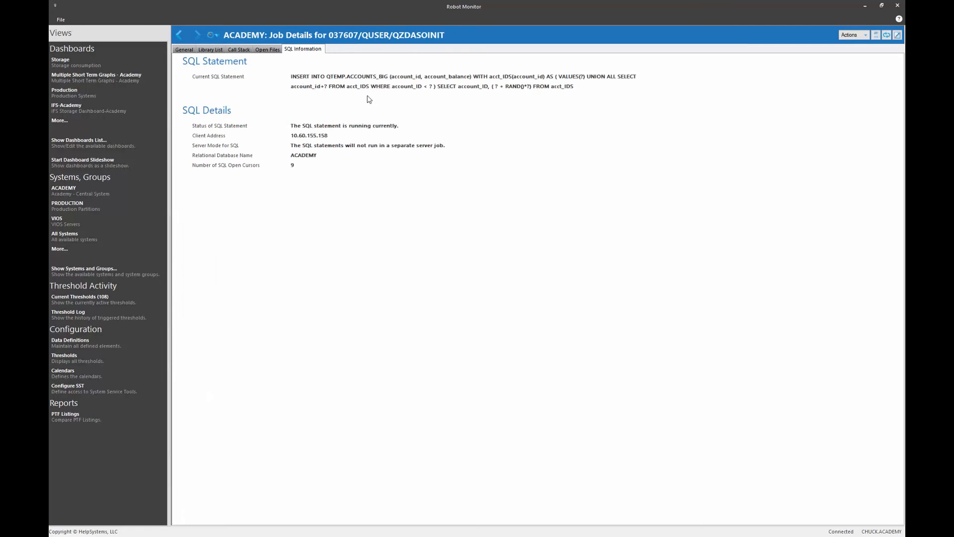
pyautogui.click(854, 37)
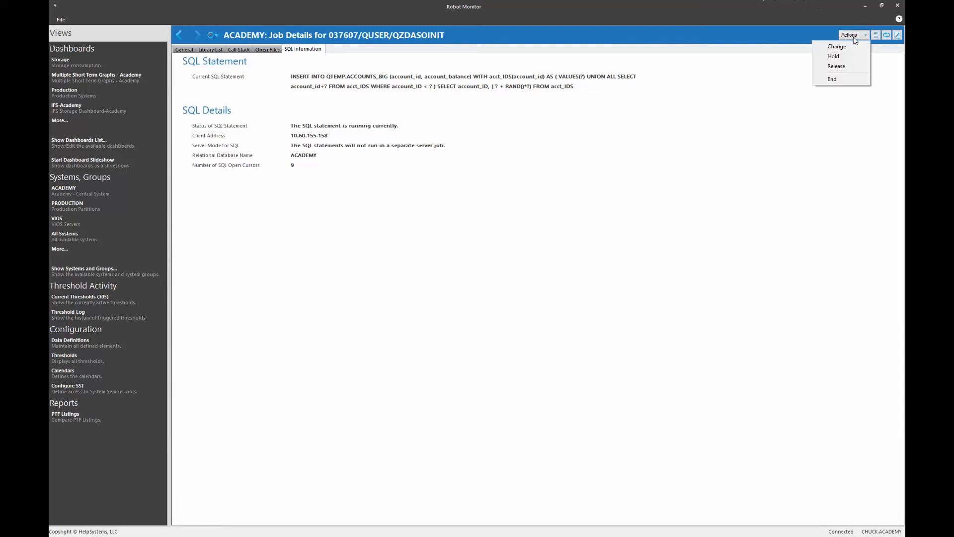
pyautogui.click(875, 38)
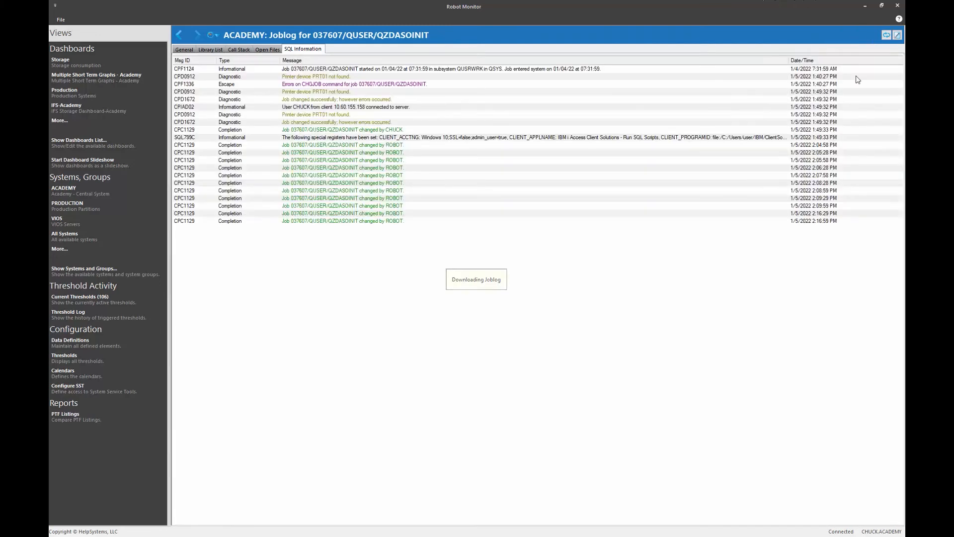
pyautogui.click(180, 34)
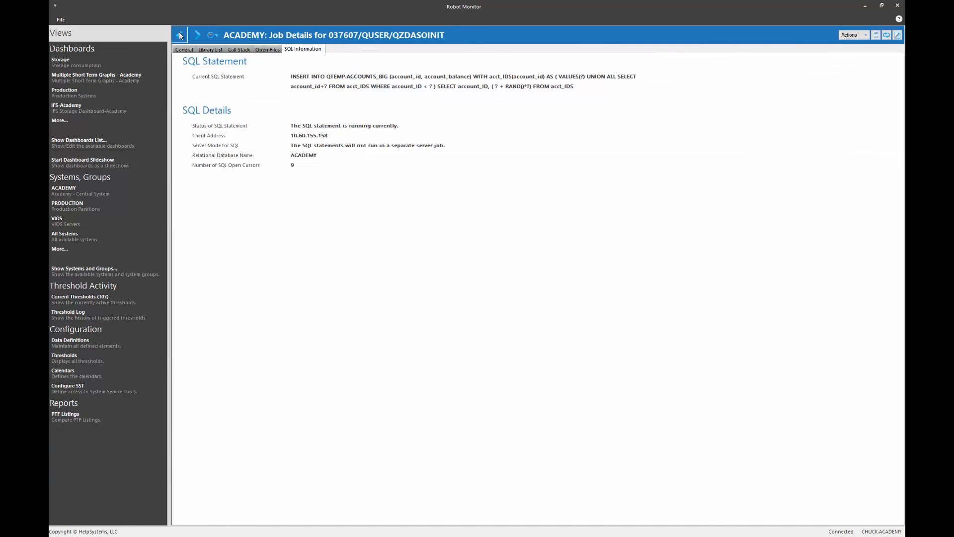
pyautogui.click(179, 33)
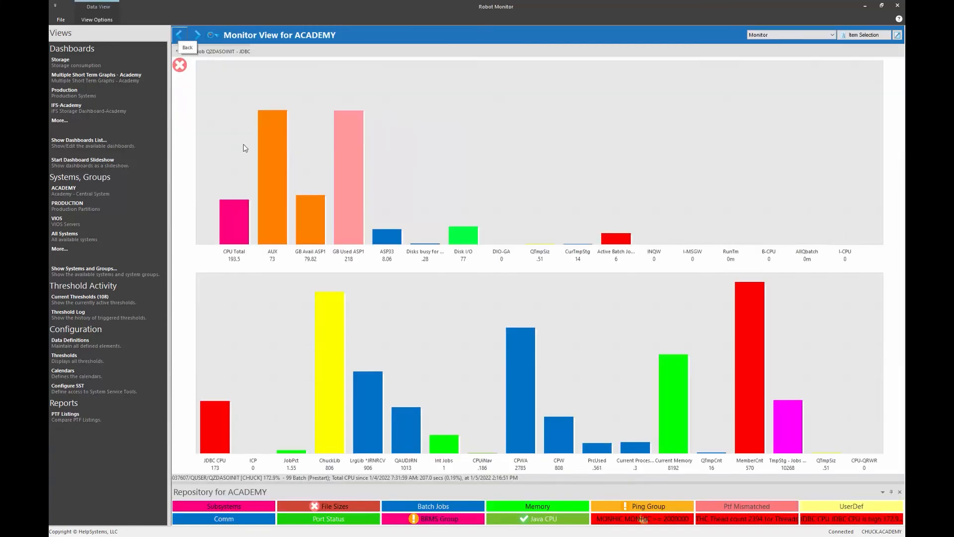
pyautogui.rightClick(219, 440)
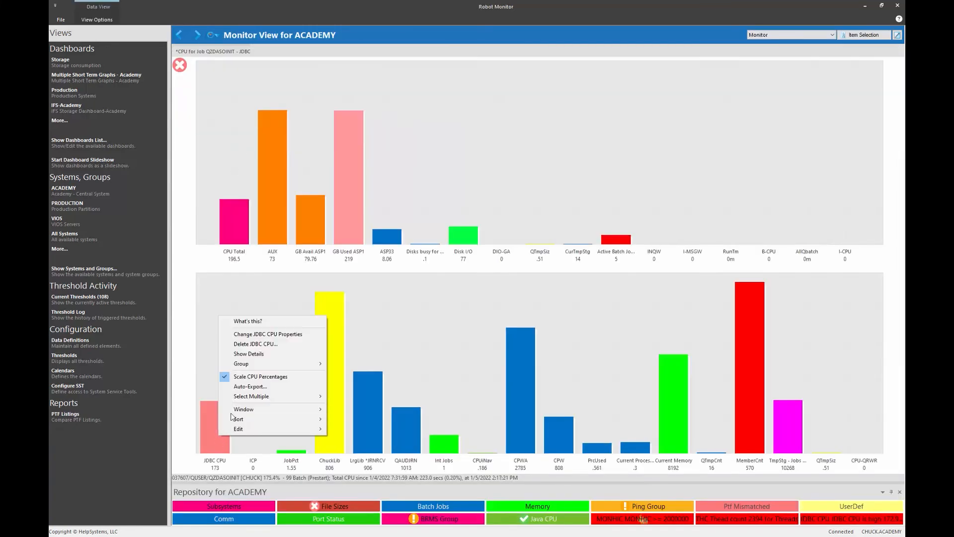
pyautogui.click(247, 353)
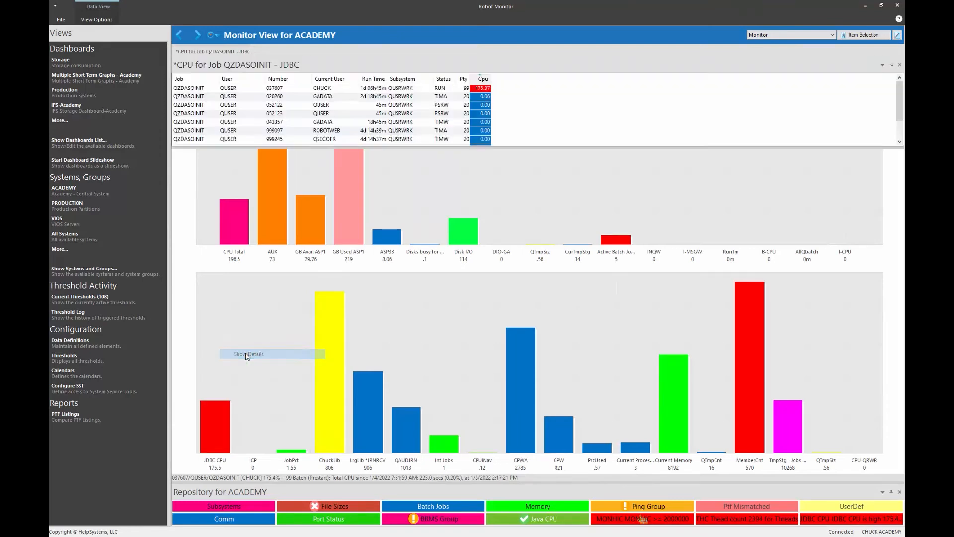
pyautogui.click(891, 65)
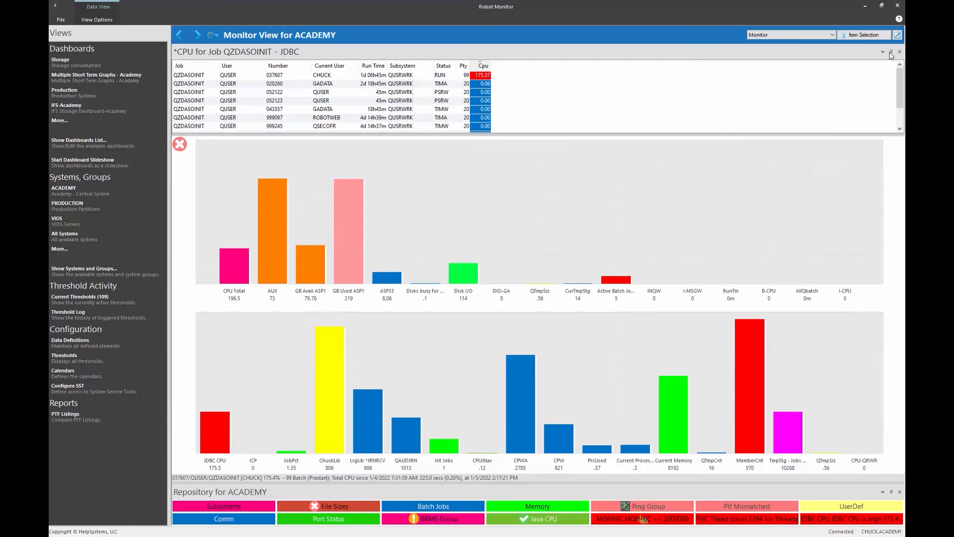
pyautogui.click(891, 53)
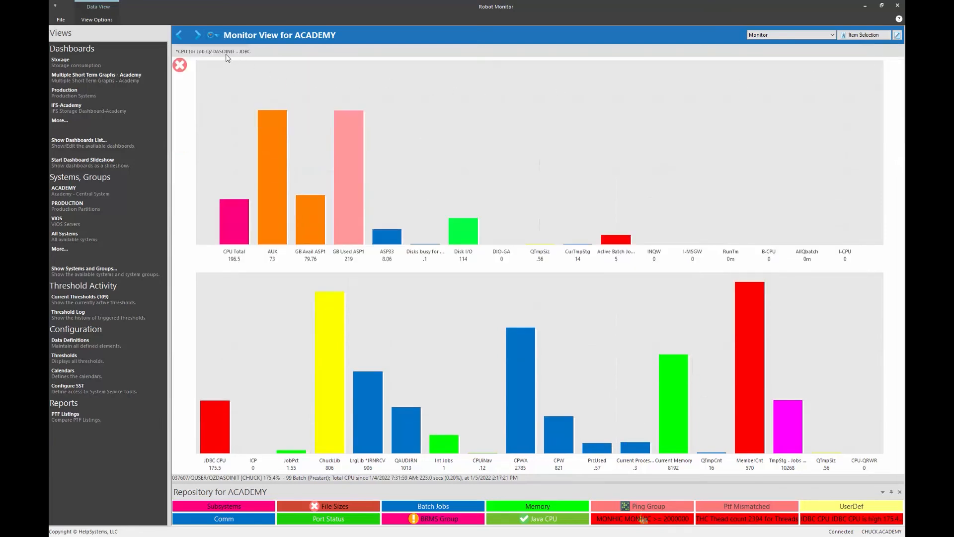
pyautogui.moveTo(216, 56)
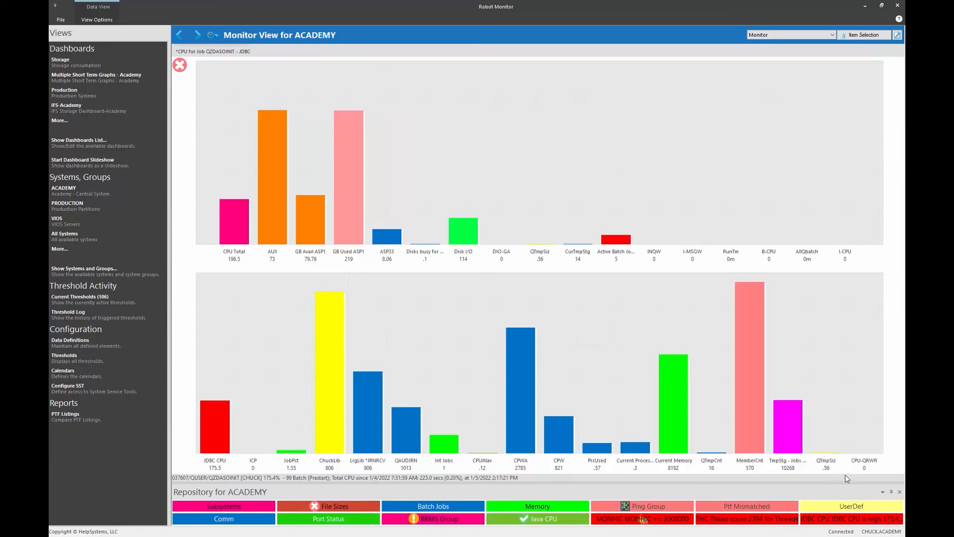
# - Open the QZDA for ACADEMY graphs via the JDBC CPU button in the Repository bar
pyautogui.click(852, 520)
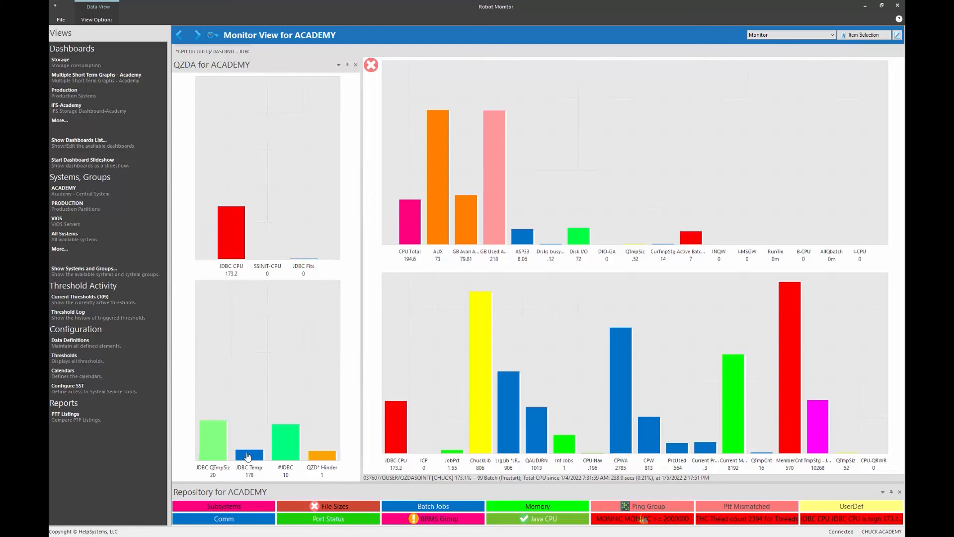
pyautogui.moveTo(290, 454)
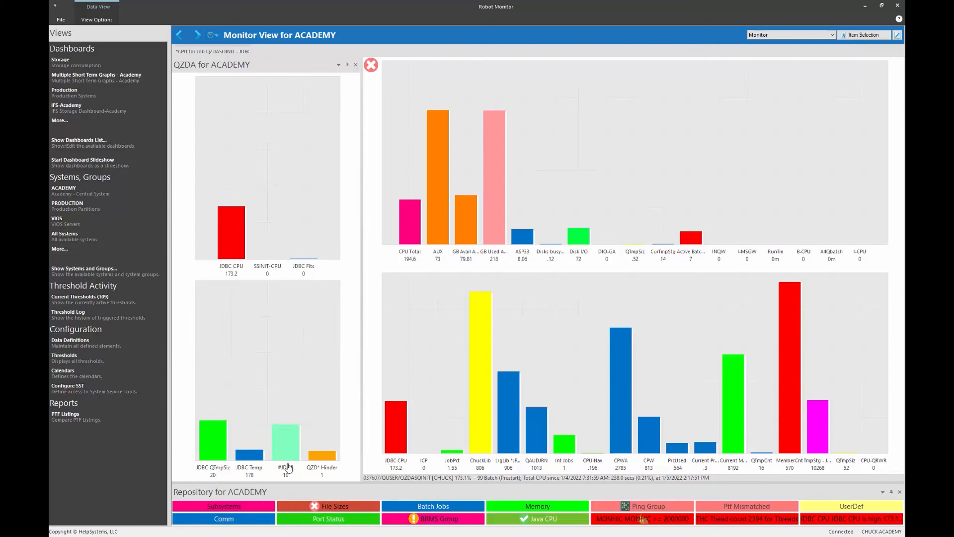